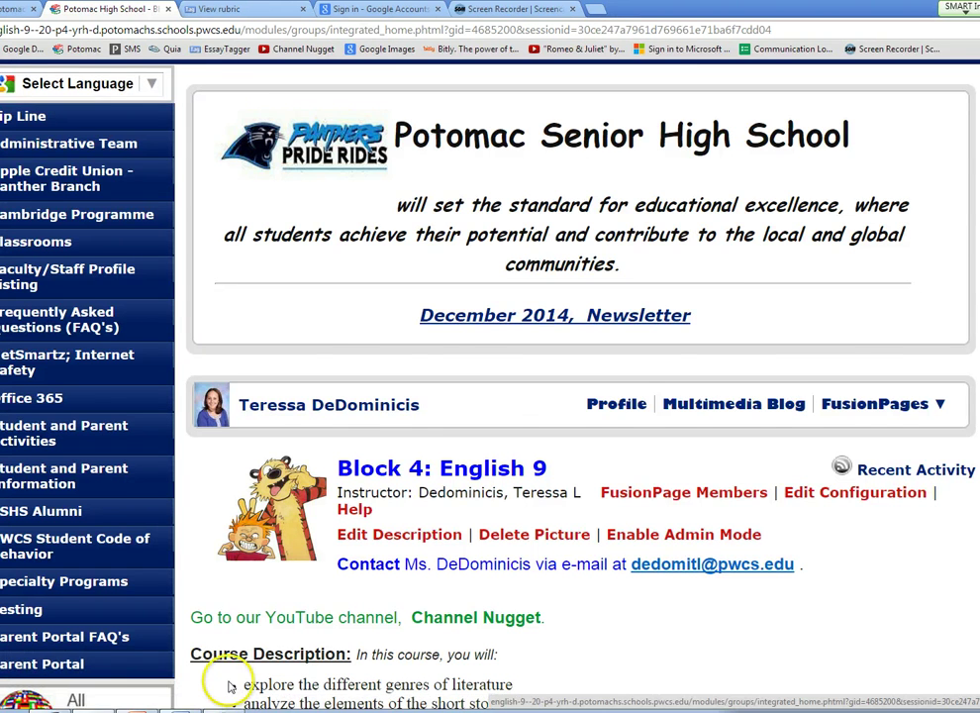
Step: Scroll the Block 4: English 9 class page down to the Homework list and calendar
scroll(228, 683, down, 3)
scroll(230, 681, down, 4)
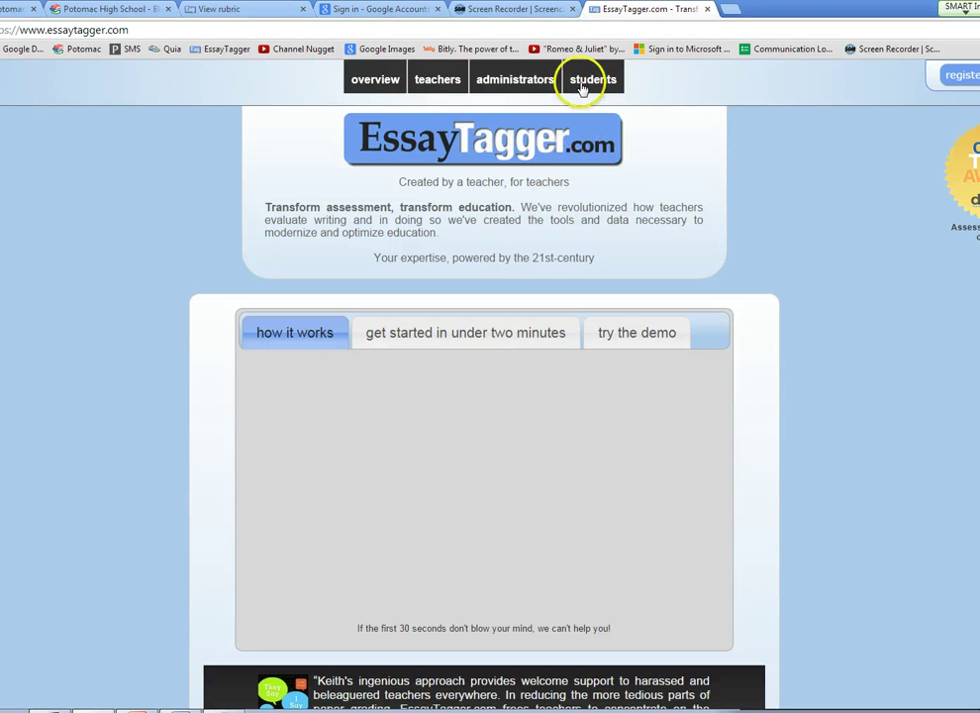
Step: Open EssayTagger's student Upload Your Essay page at the assignment code box, then return to the class tab
click(594, 79)
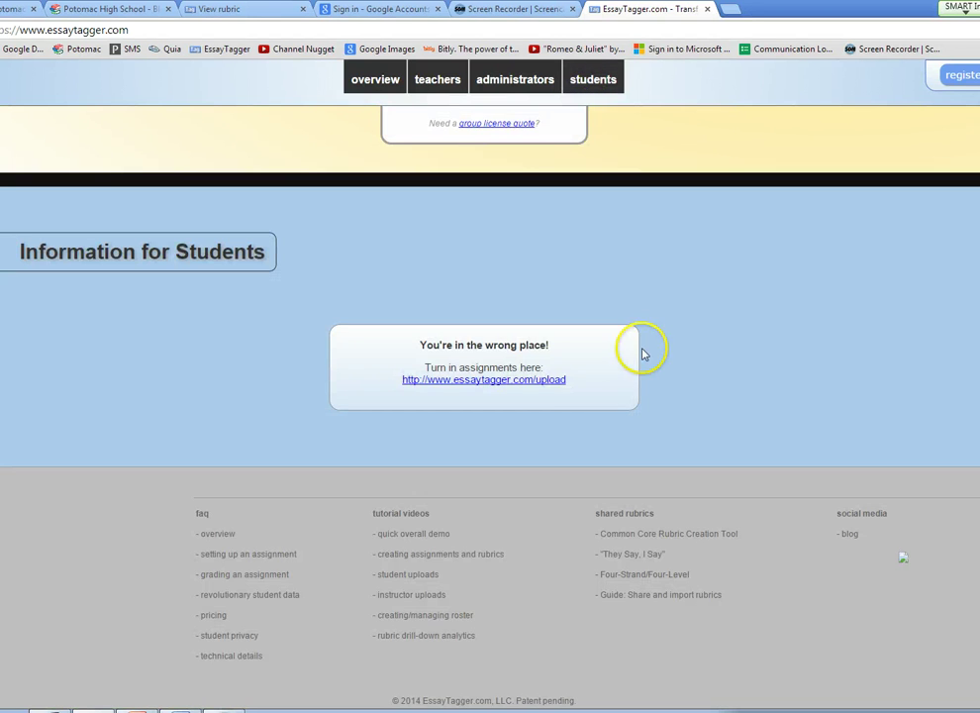
click(541, 385)
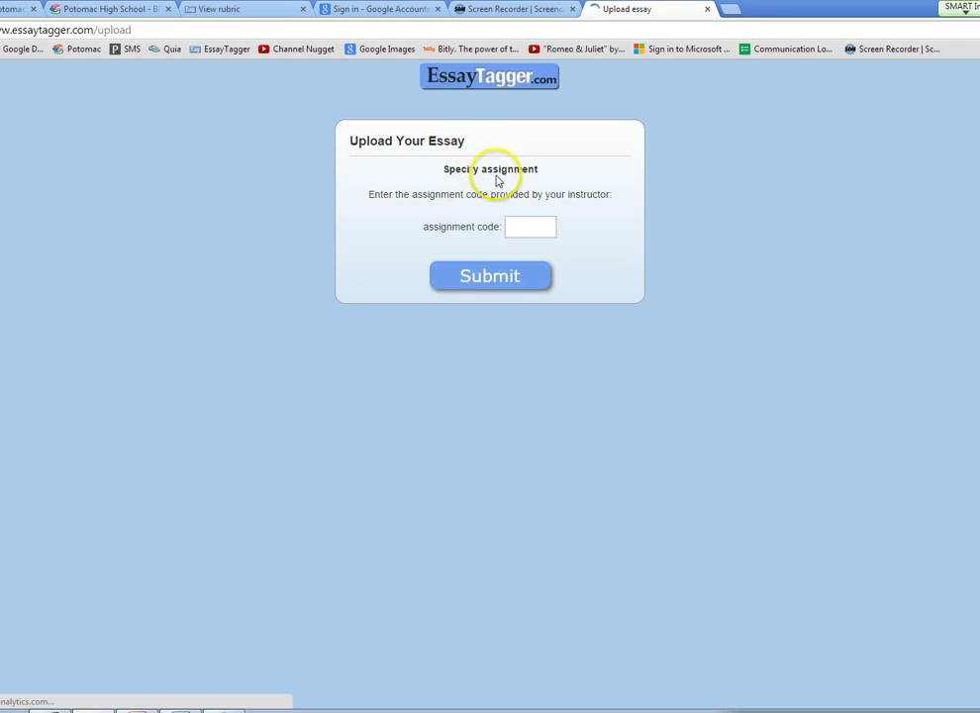
click(519, 226)
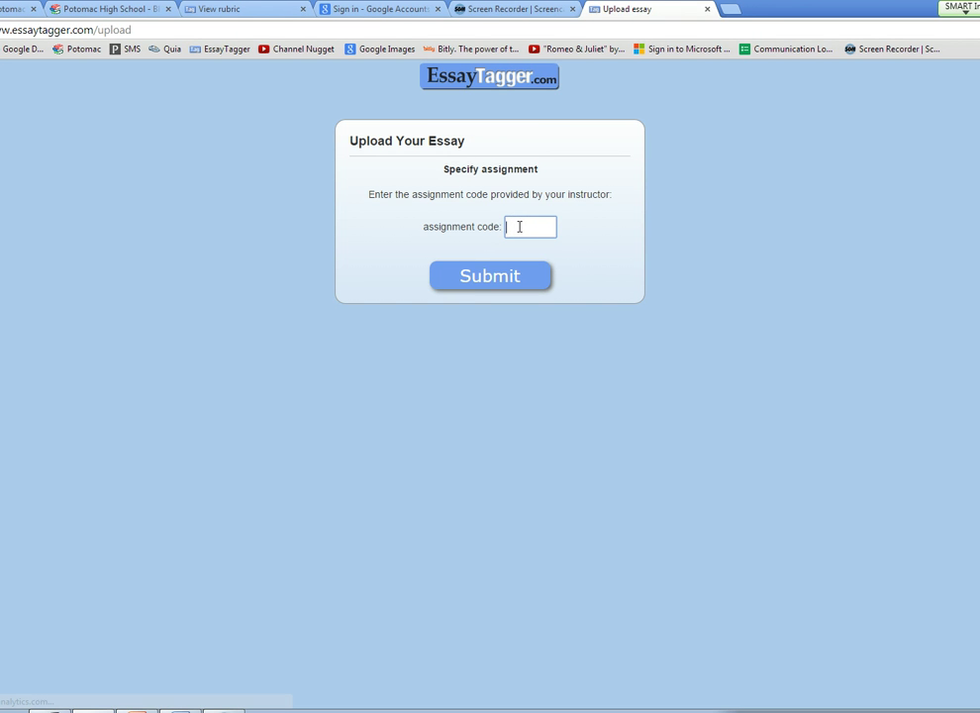
click(132, 10)
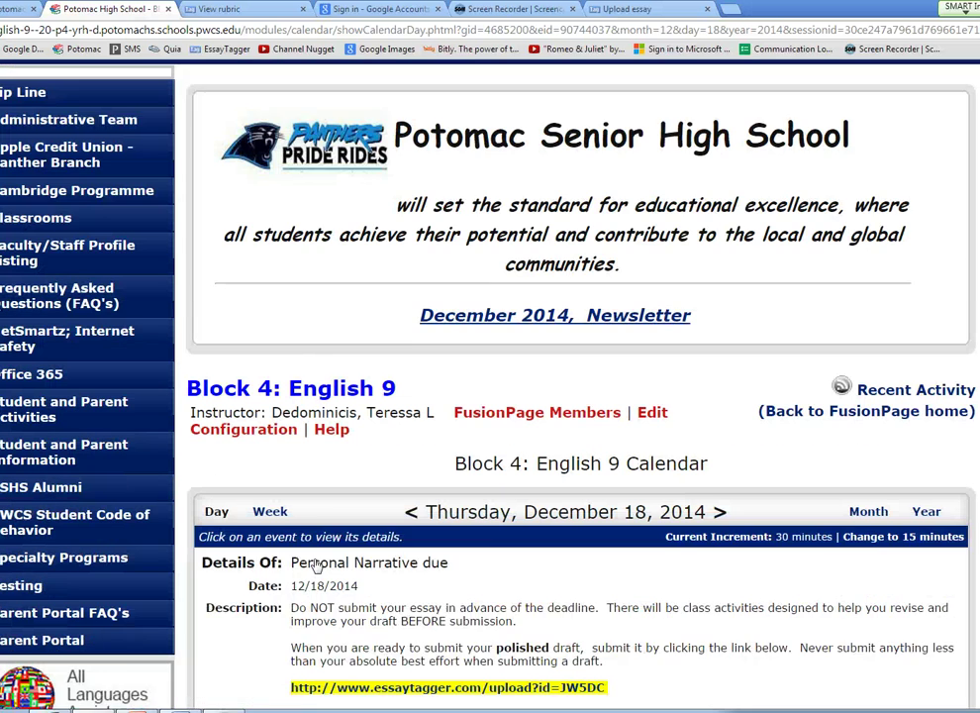
Step: Scroll the Personal Narrative due event to reach its EssayTagger upload link for Rough Draft #1
scroll(315, 564, down, 3)
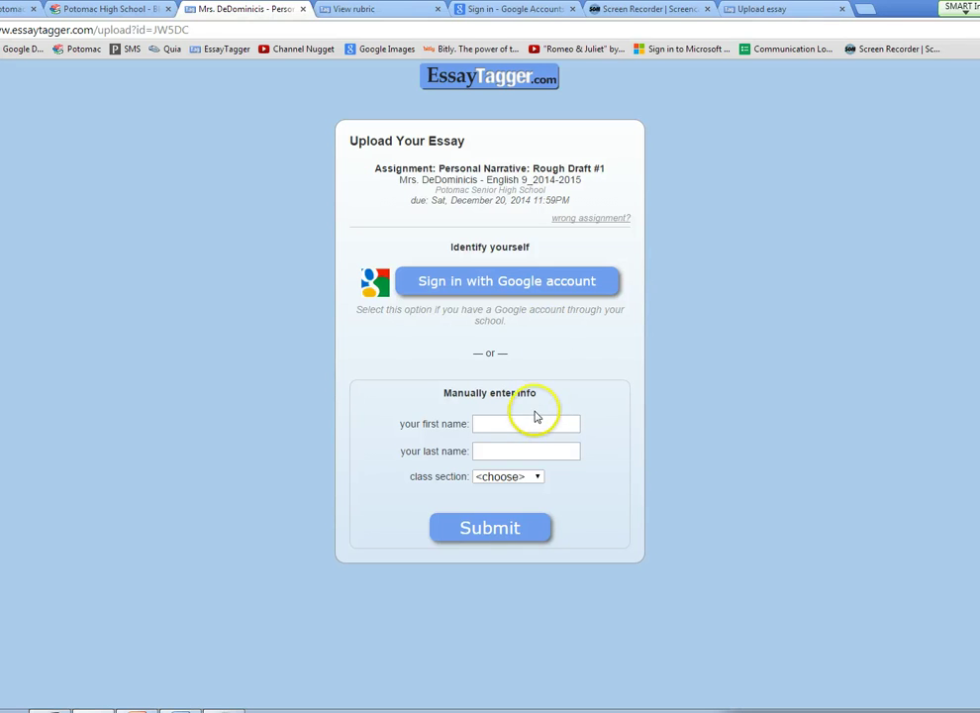
Step: Enter the student's first and last name, choose the 4th period section, and submit
click(535, 424)
click(535, 426)
text(Super)
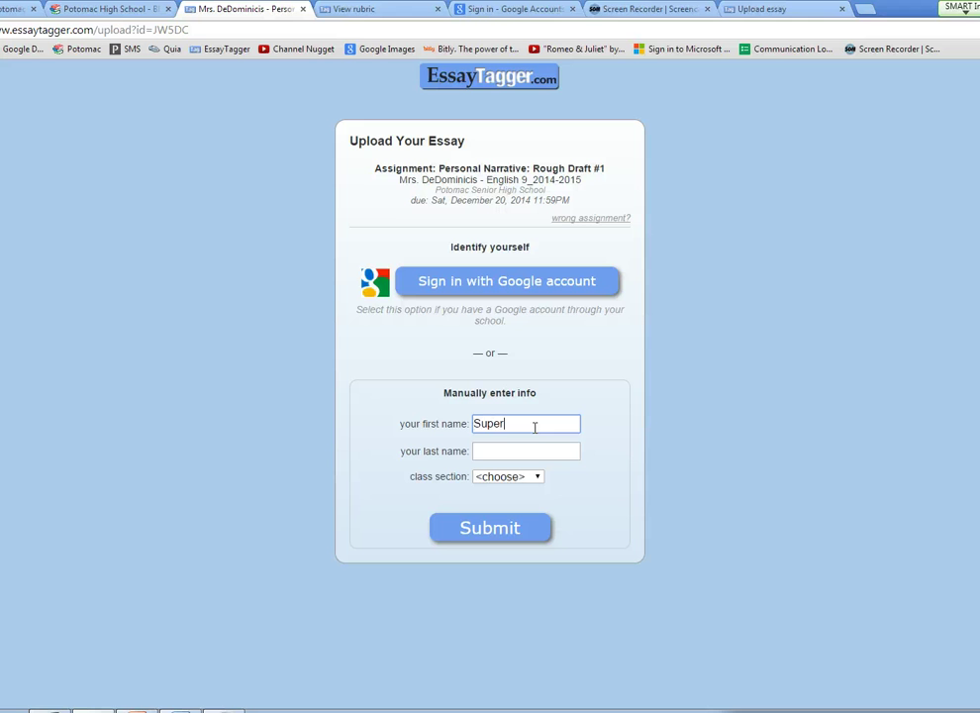
key(Tab)
text(Nugget)
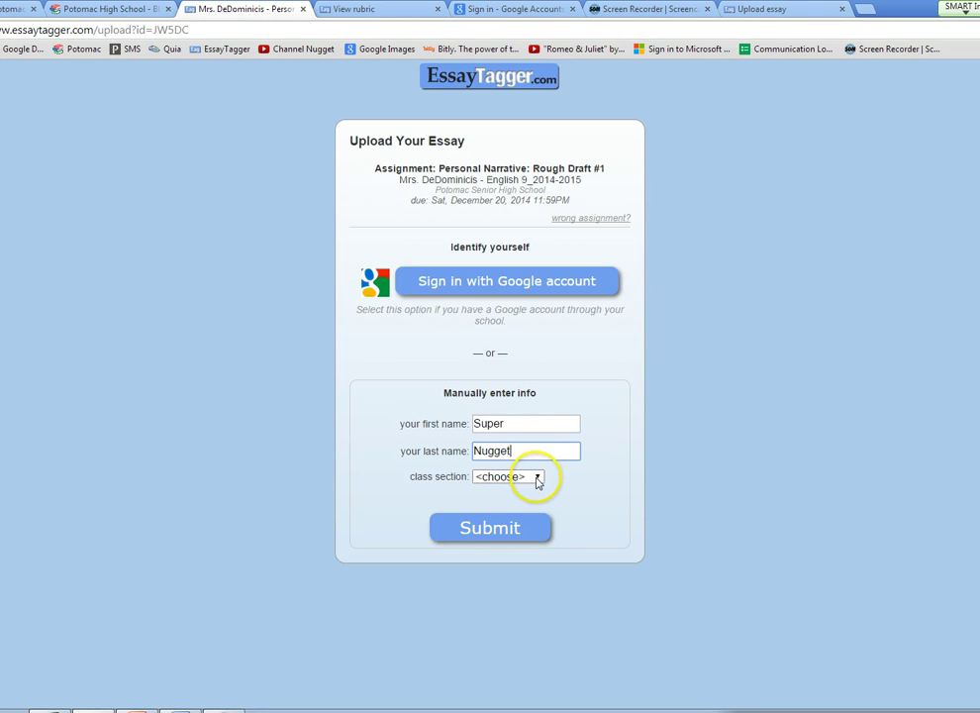
click(537, 480)
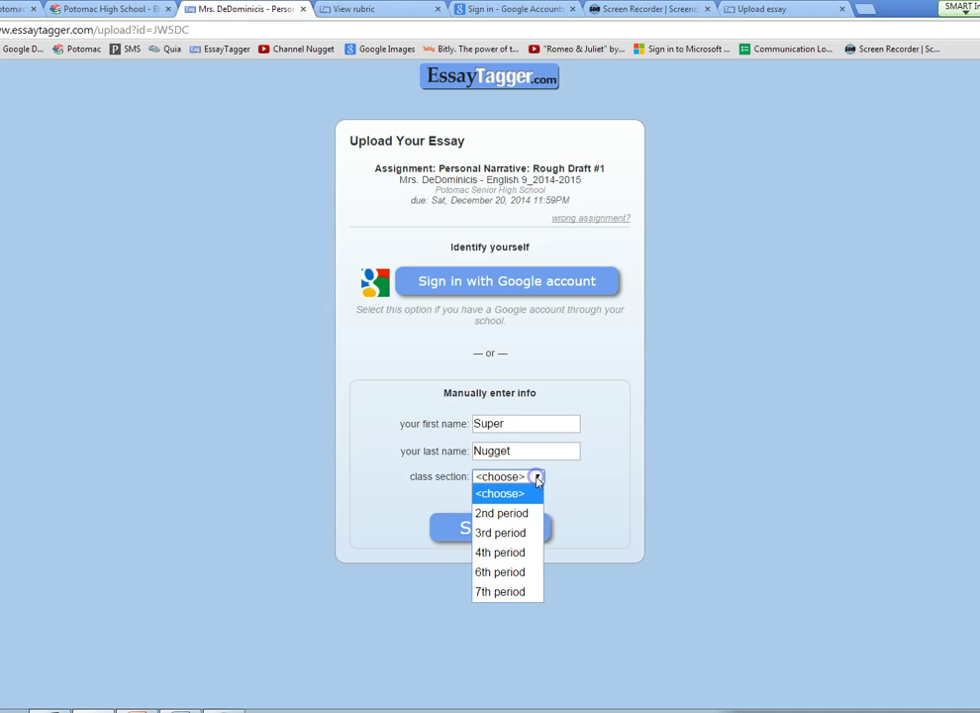
click(500, 552)
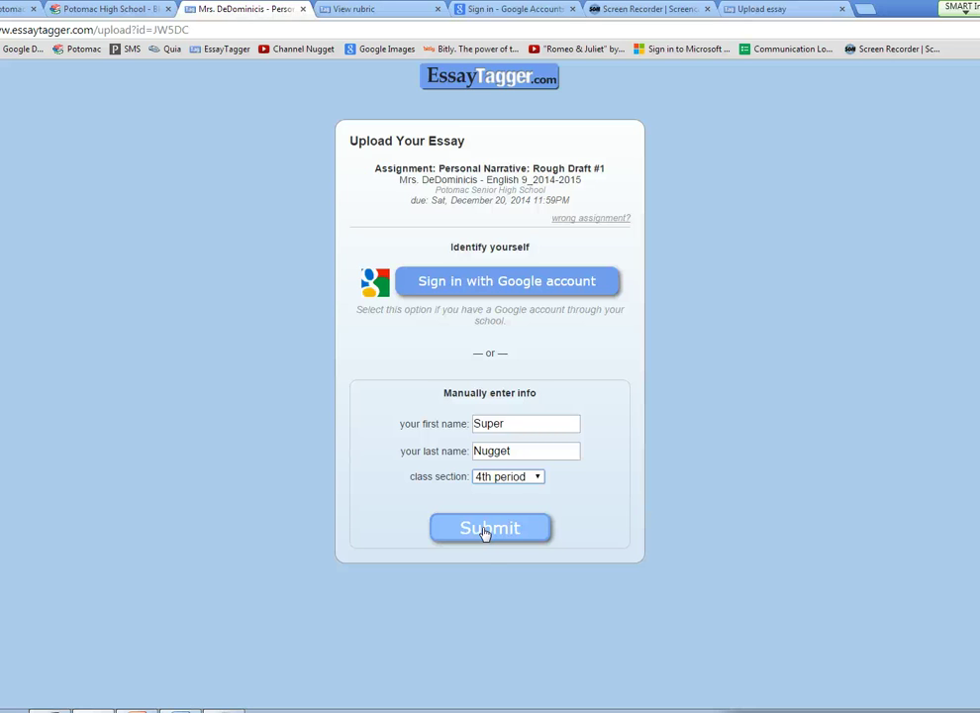
click(486, 532)
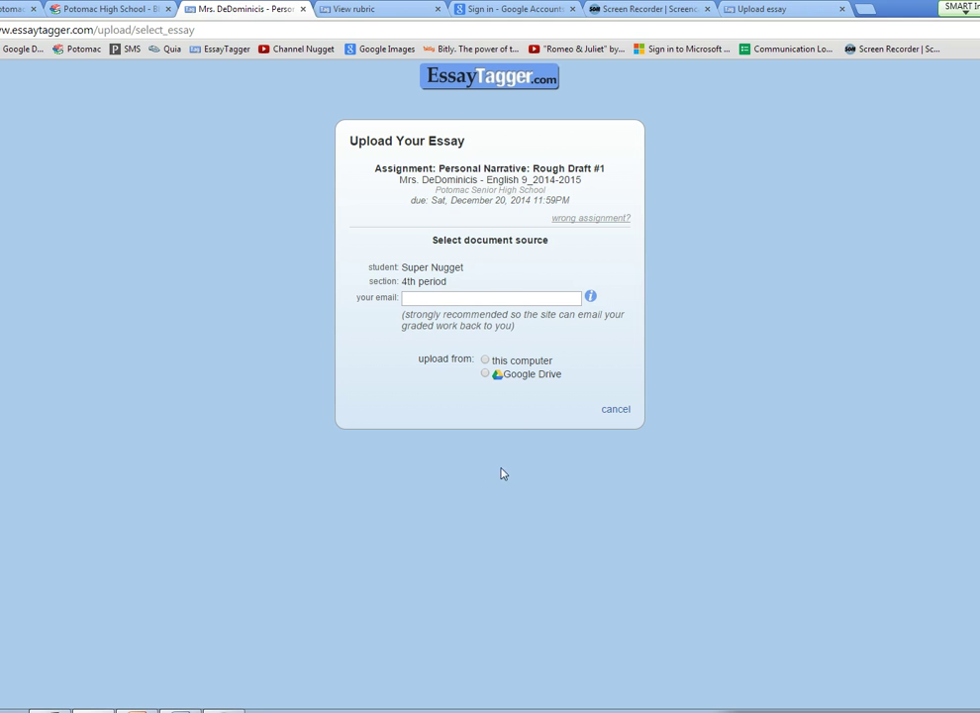
Step: Fill in the student's e-mail address and choose 'this computer' as the upload source
click(438, 297)
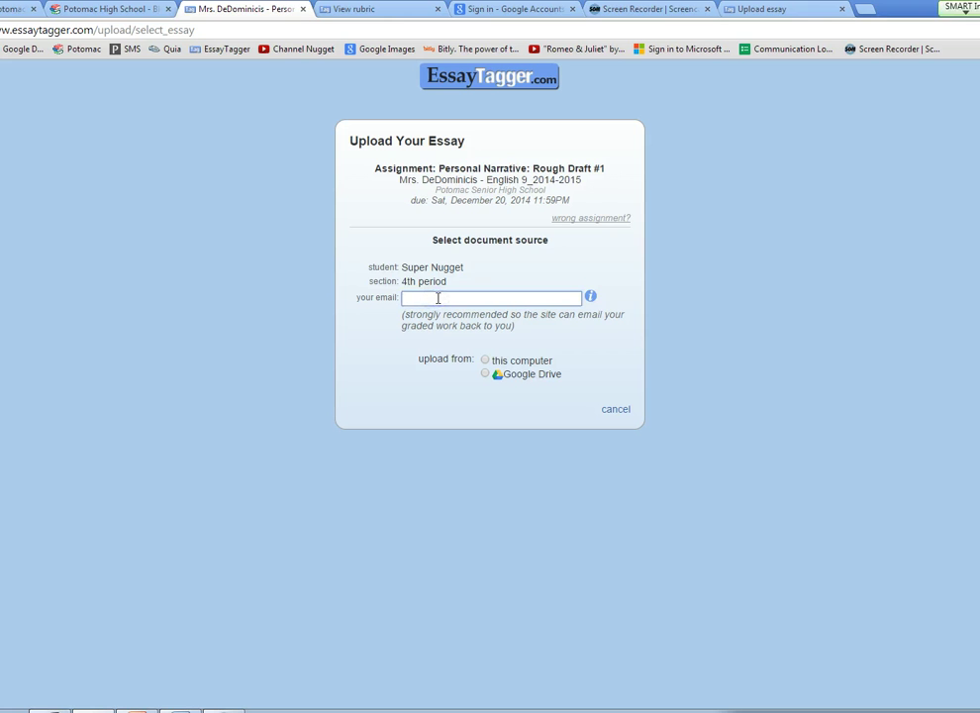
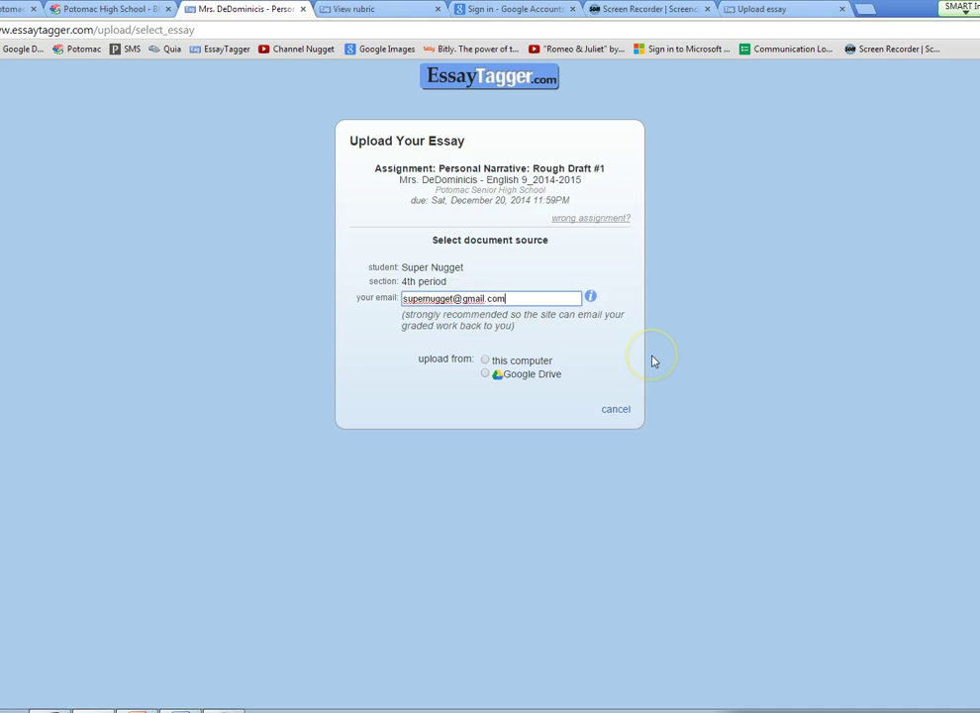
click(487, 362)
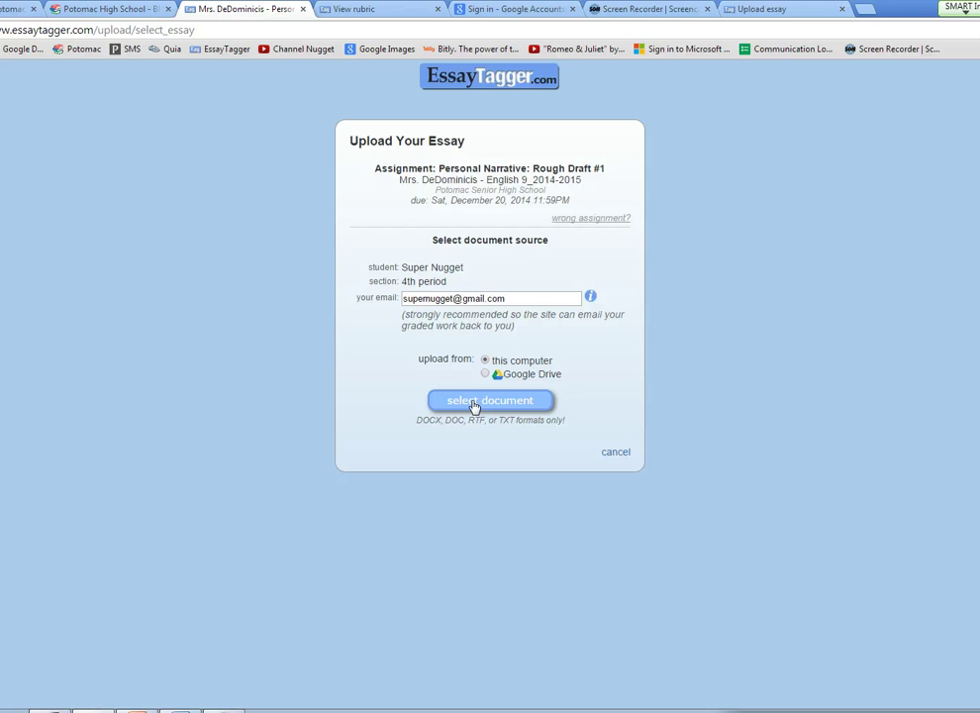
Step: Attach Nugget_S_B1_Personal_Narrative.docx from the Documents library as the essay file
click(474, 406)
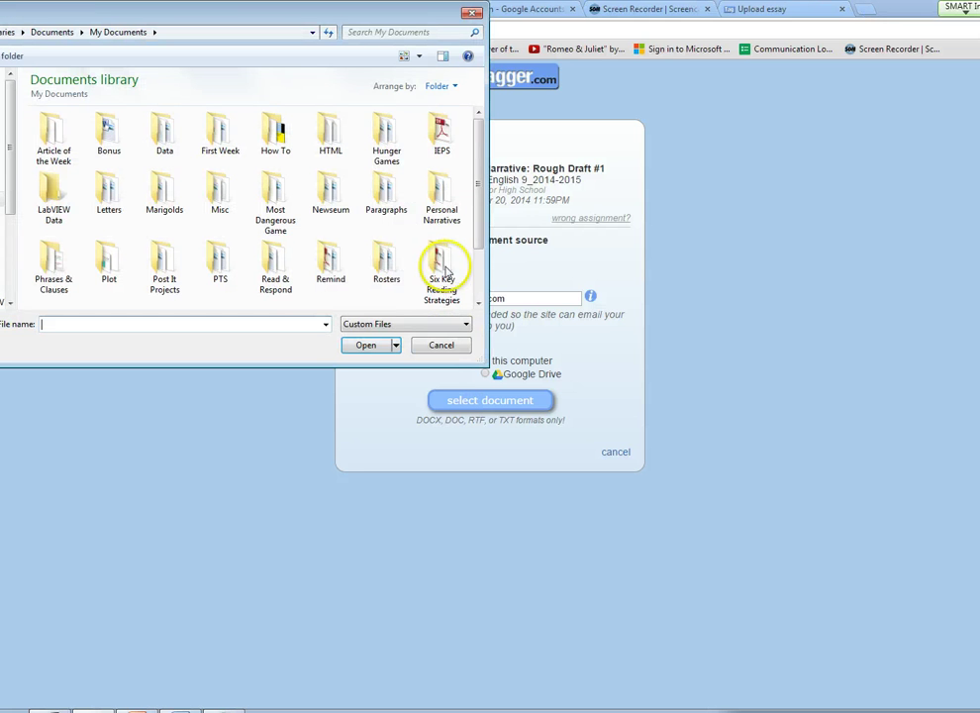
drag(483, 211, 469, 280)
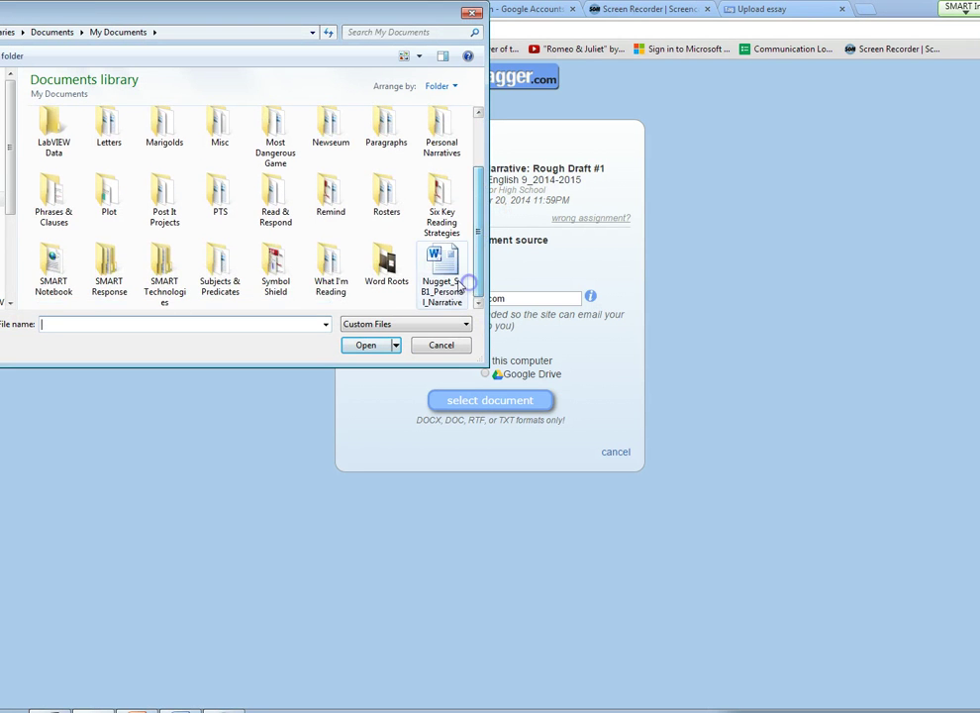
click(448, 280)
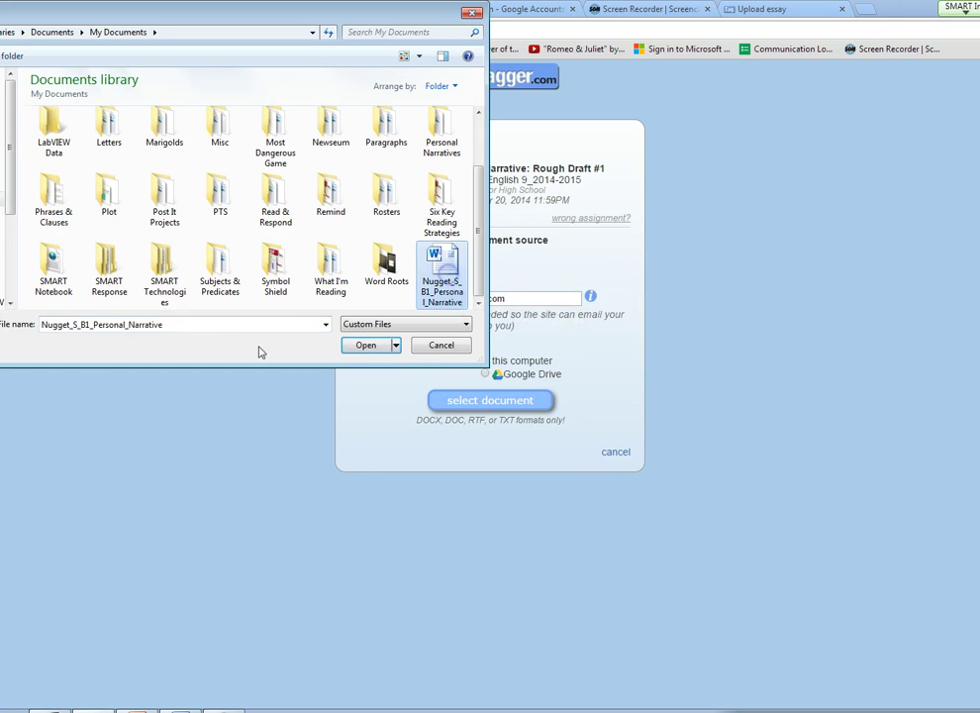
click(66, 333)
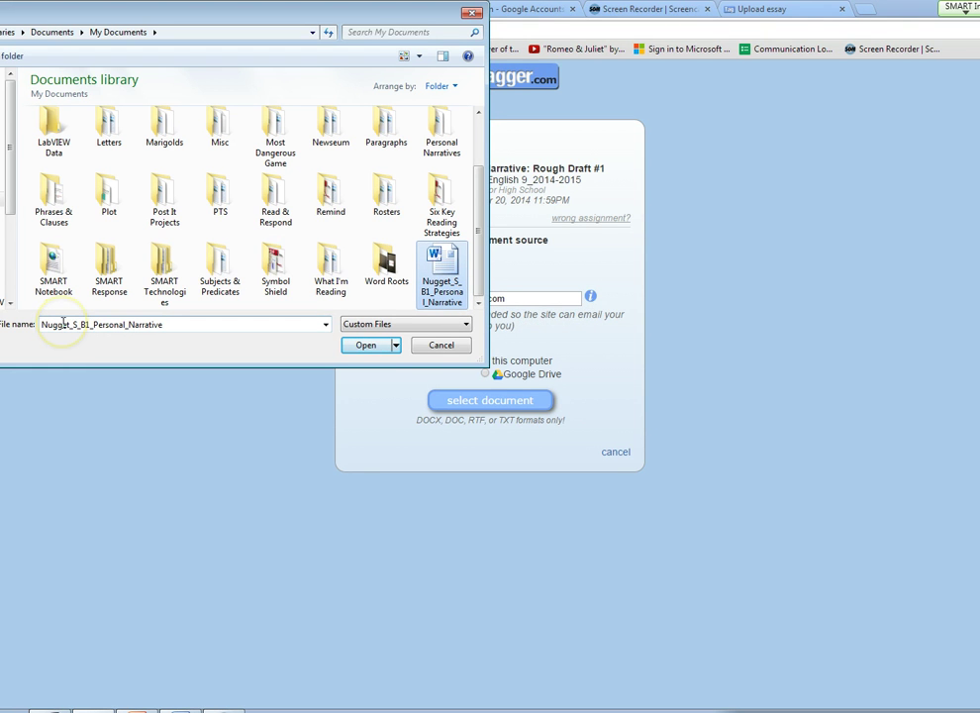
click(64, 324)
click(64, 323)
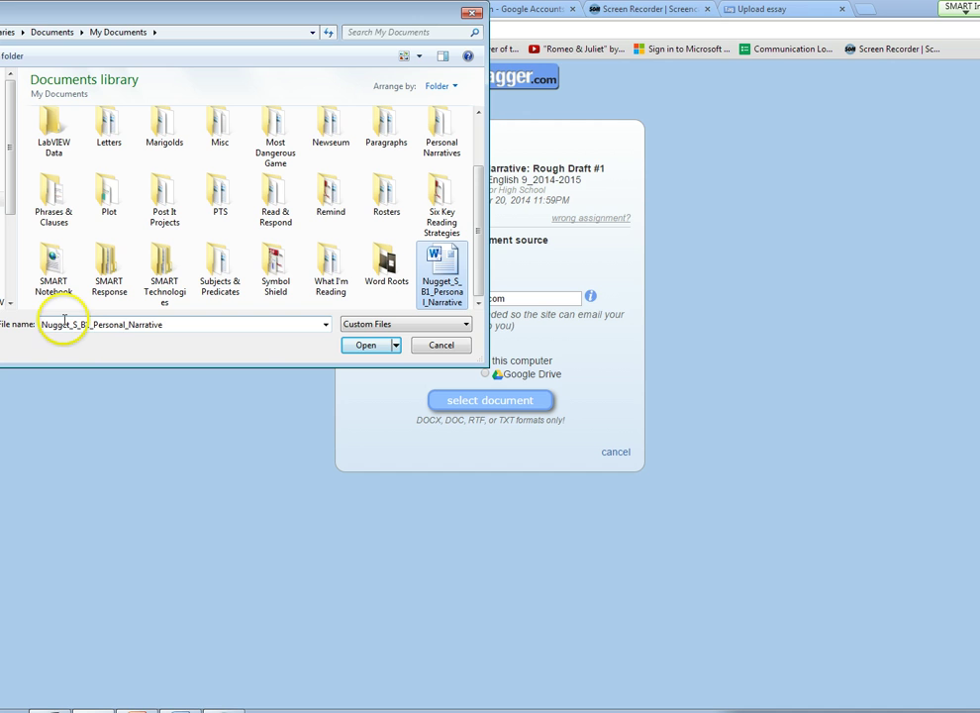
click(82, 326)
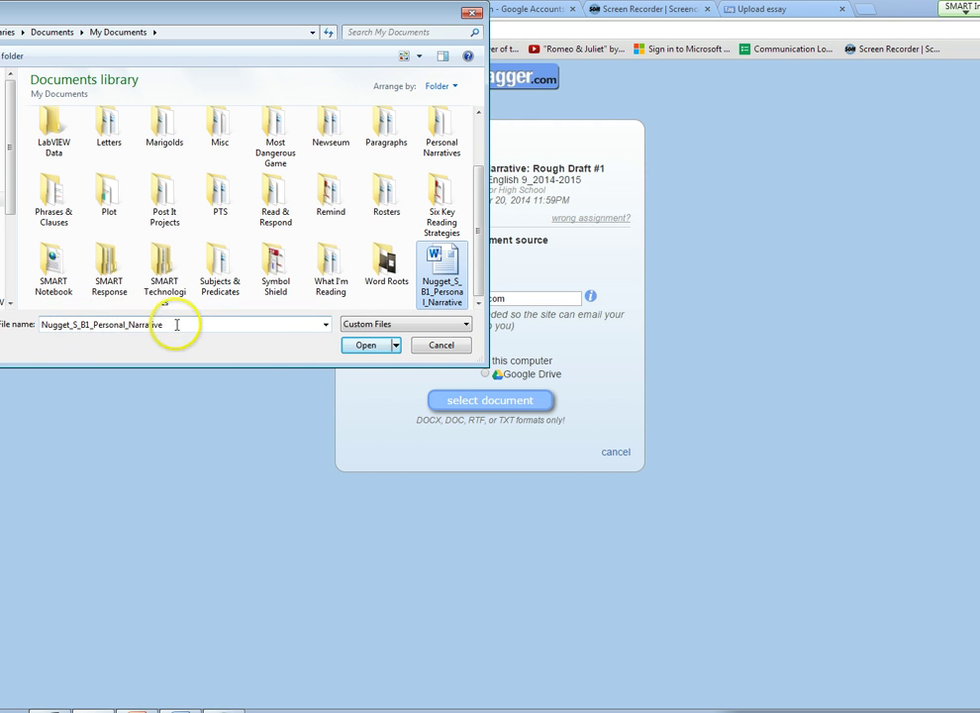
click(366, 345)
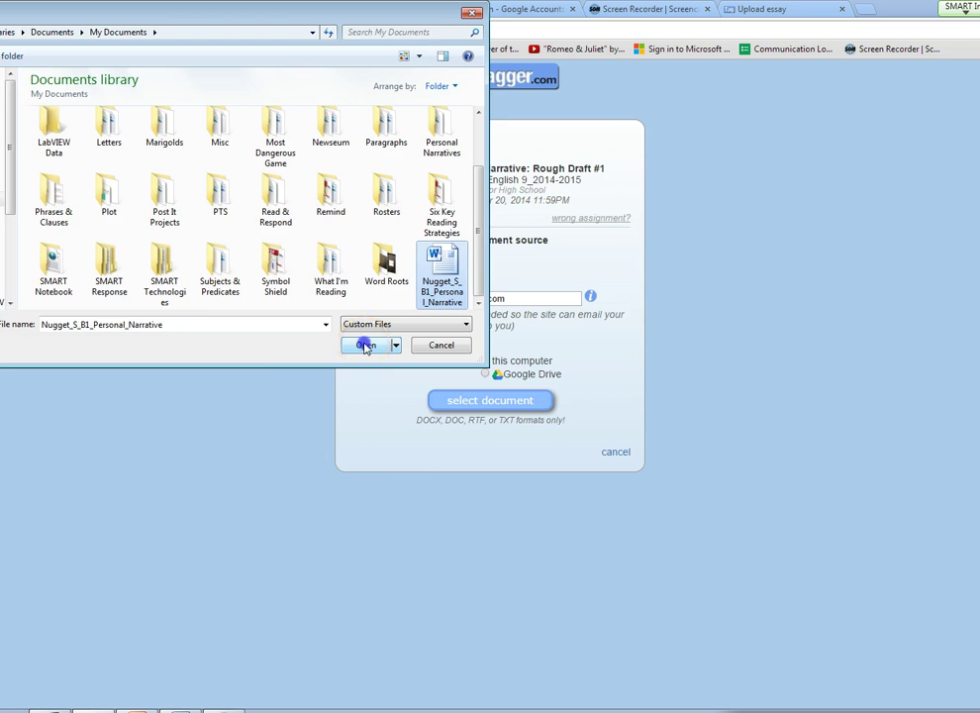
click(376, 393)
click(387, 409)
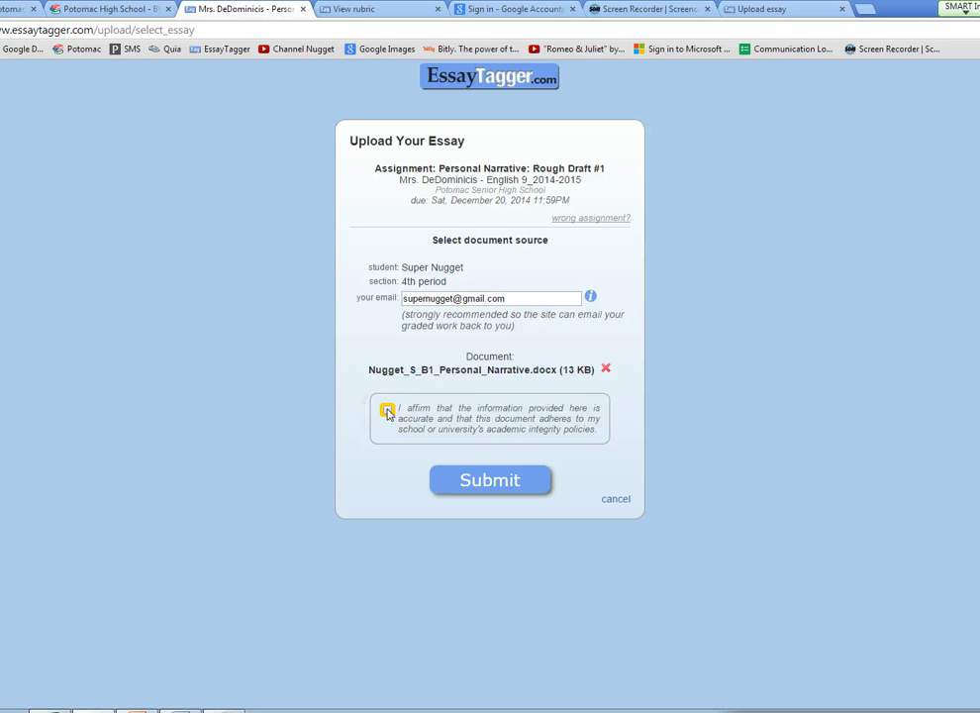
Step: Tick the 'I affirm' accuracy statement and submit the personal narrative
click(386, 409)
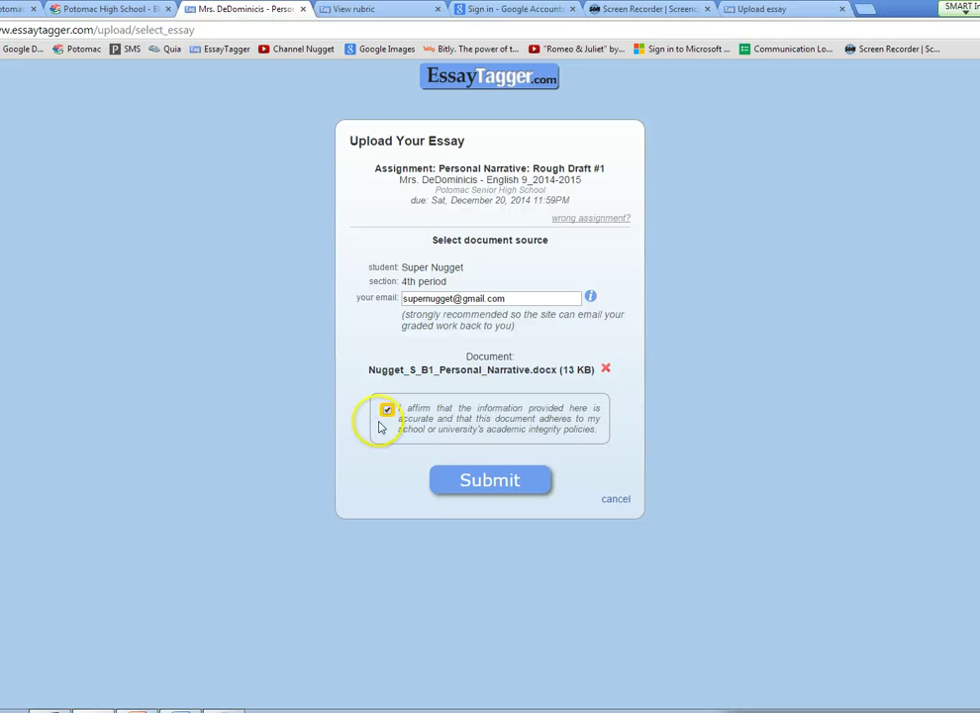
click(461, 490)
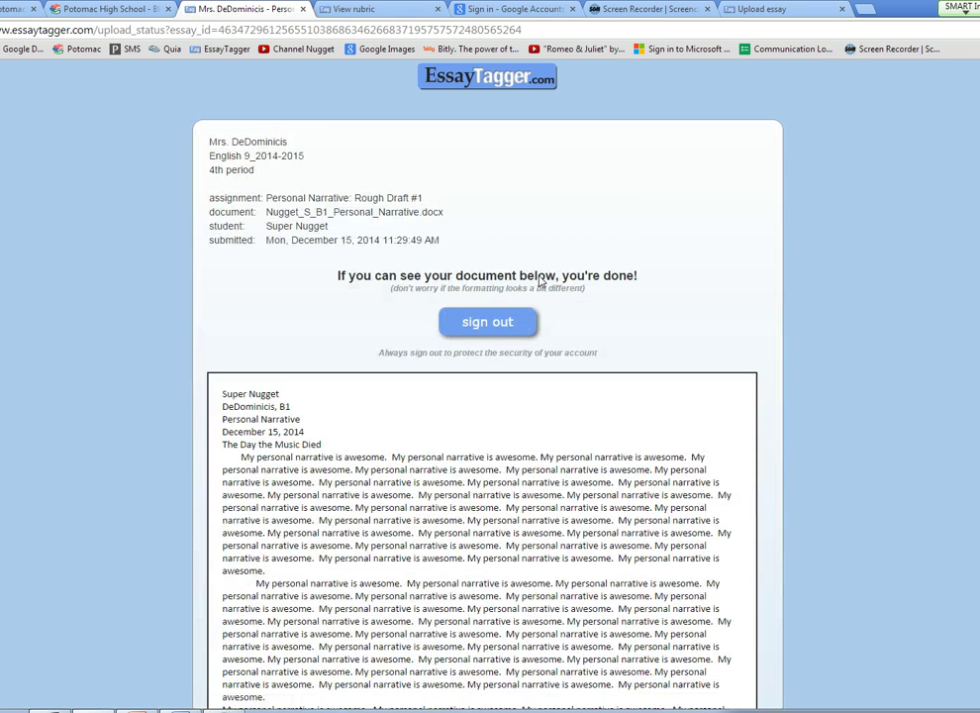
Step: Scroll through the submitted essay's preview on the confirmation page and back to the top
scroll(835, 368, down, 2)
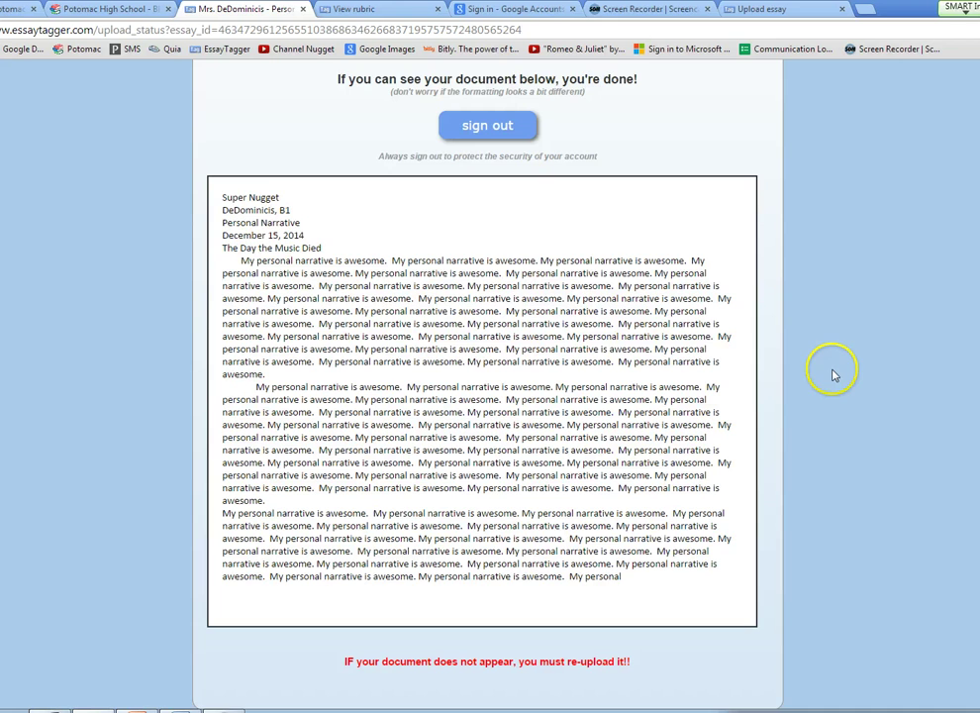
scroll(835, 374, down, 1)
scroll(835, 374, up, 2)
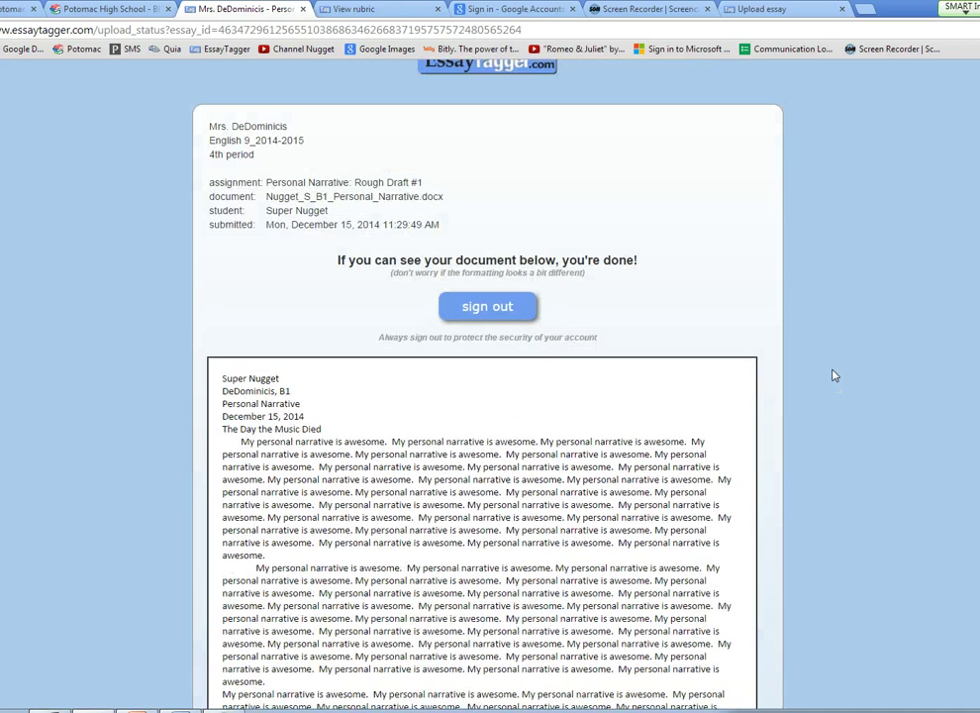
scroll(835, 374, down, 2)
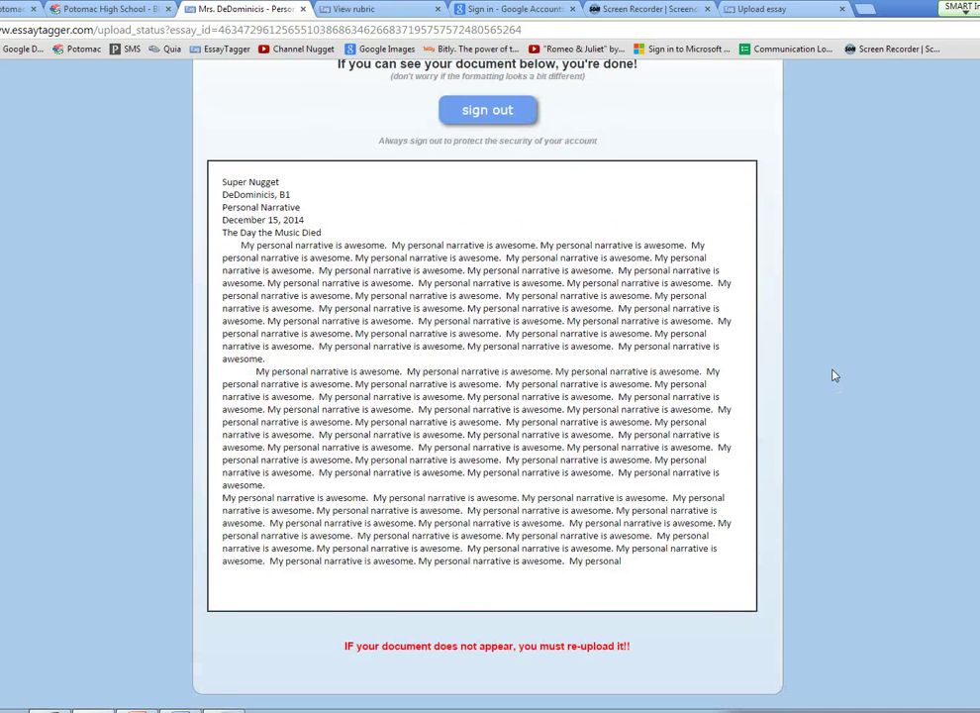
scroll(835, 375, up, 1)
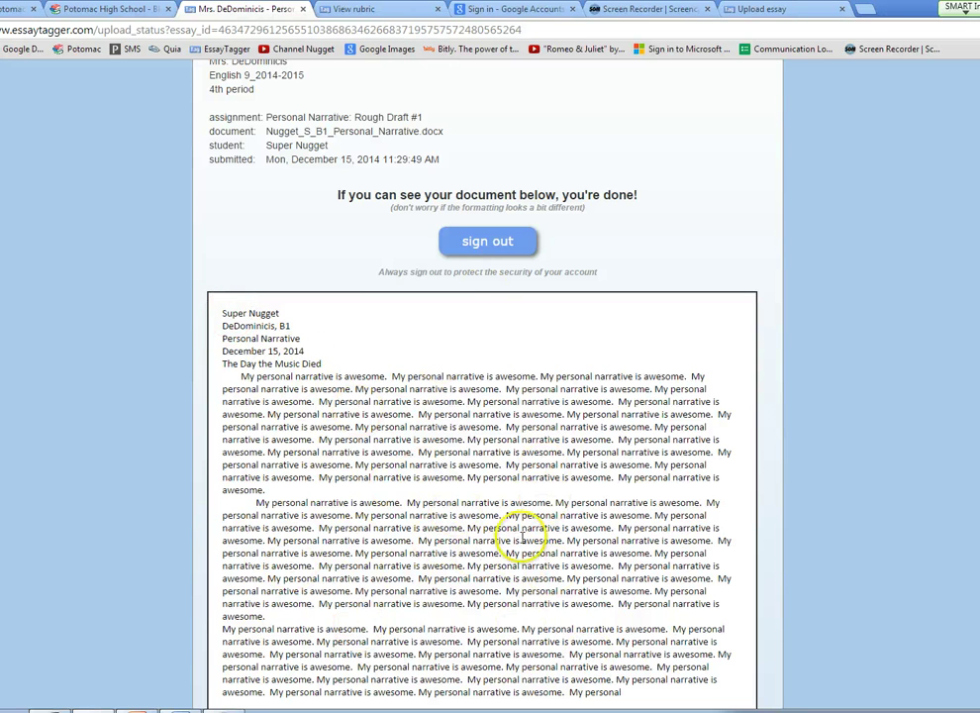
scroll(640, 564, down, 1)
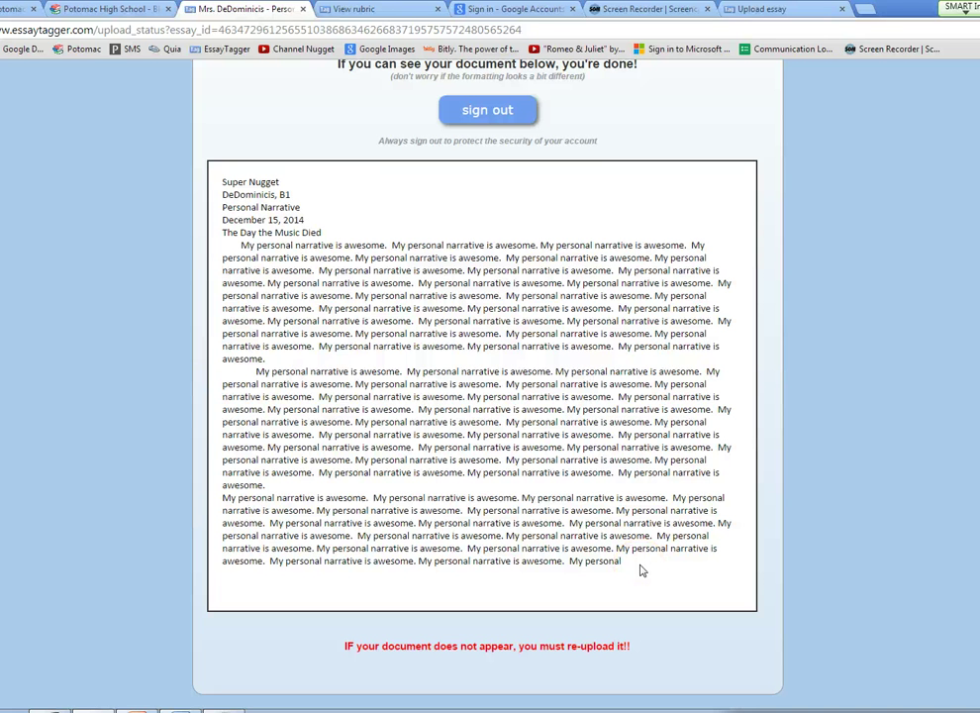
scroll(640, 570, up, 2)
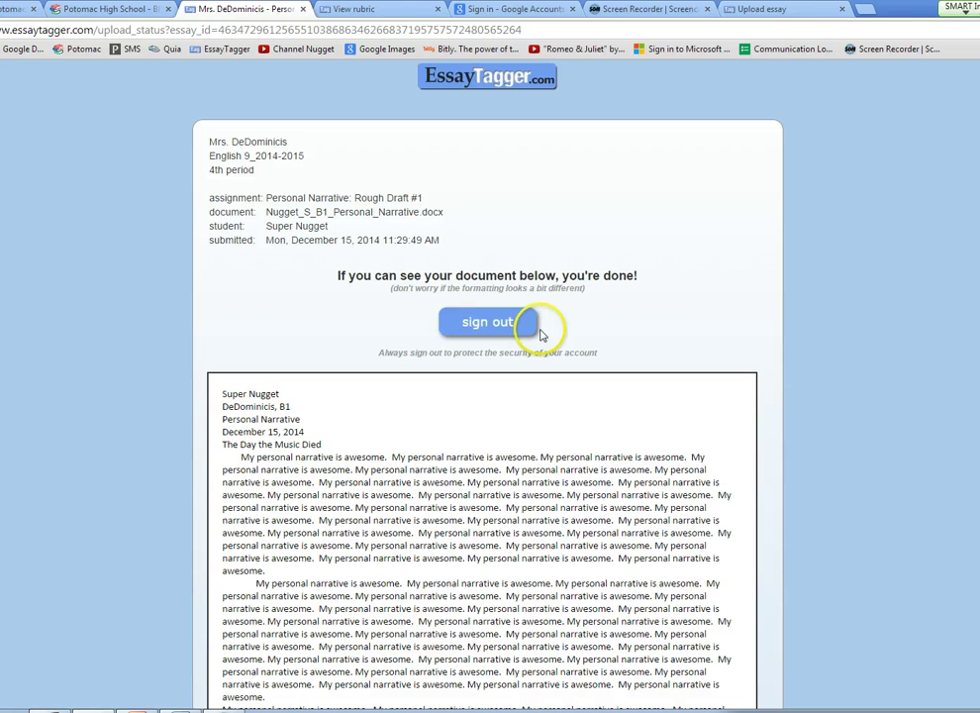
Step: Sign out of the EssayTagger upload session
click(484, 327)
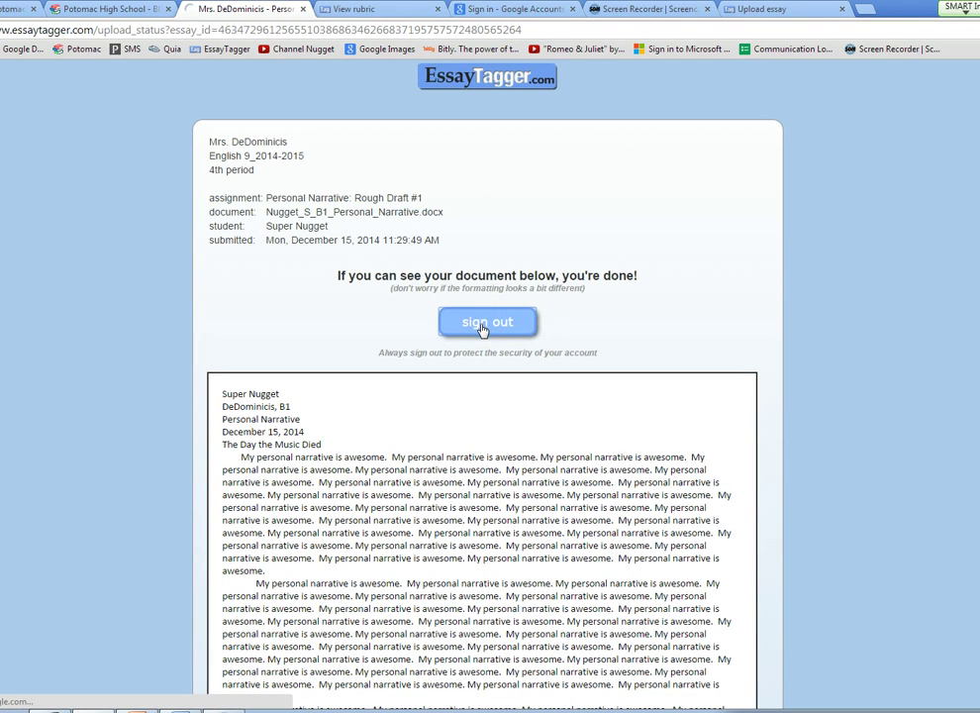